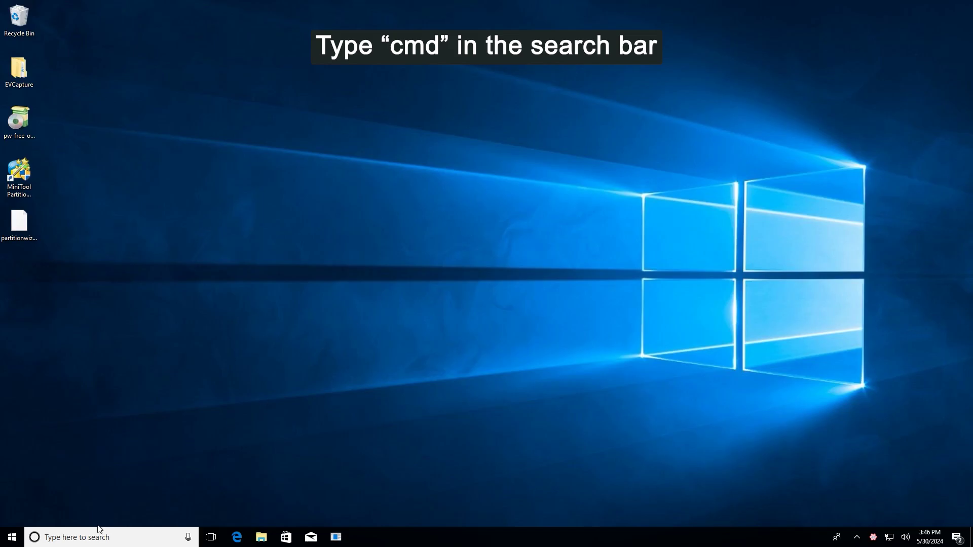
# - Search Windows for cmd and launch Command Prompt as administrator
pyautogui.click(54, 537)
pyautogui.write('c')
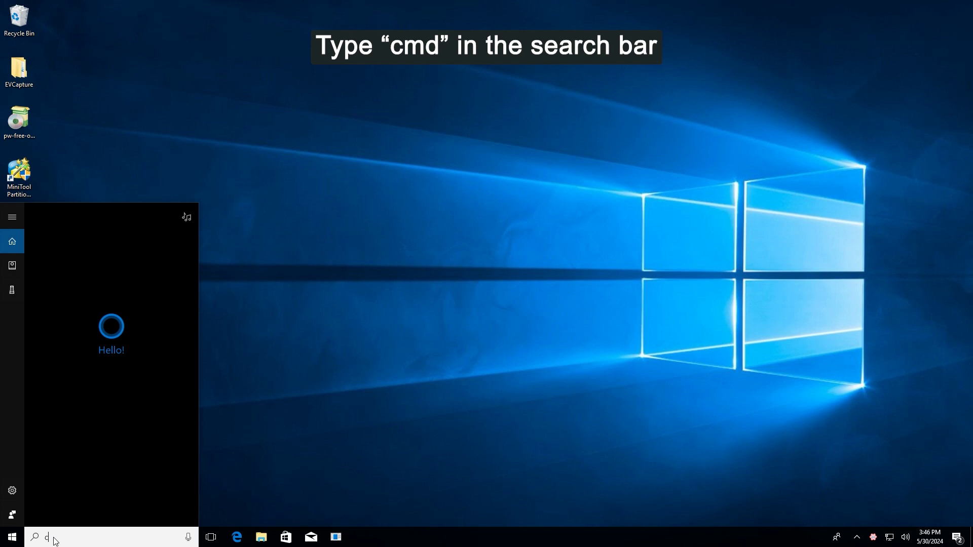
pyautogui.write('md')
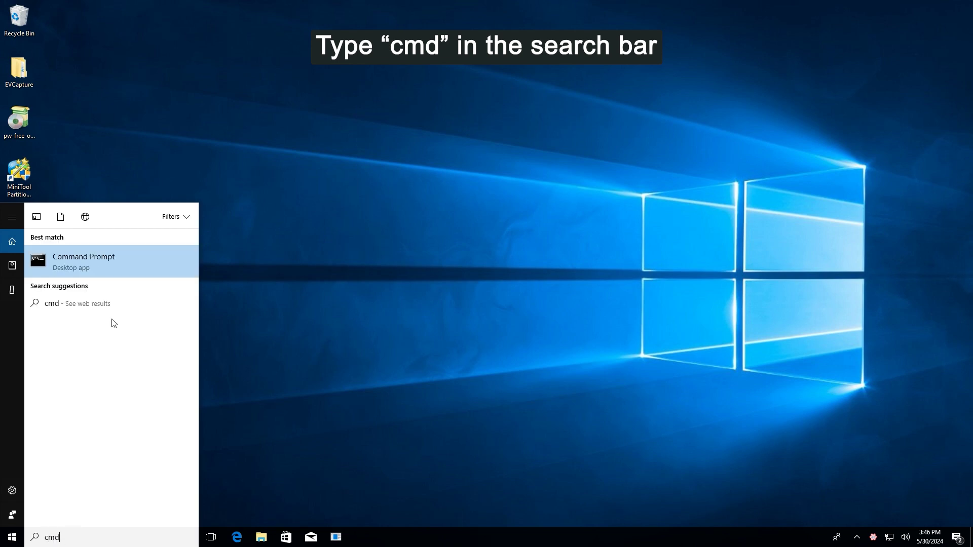
pyautogui.rightClick(143, 257)
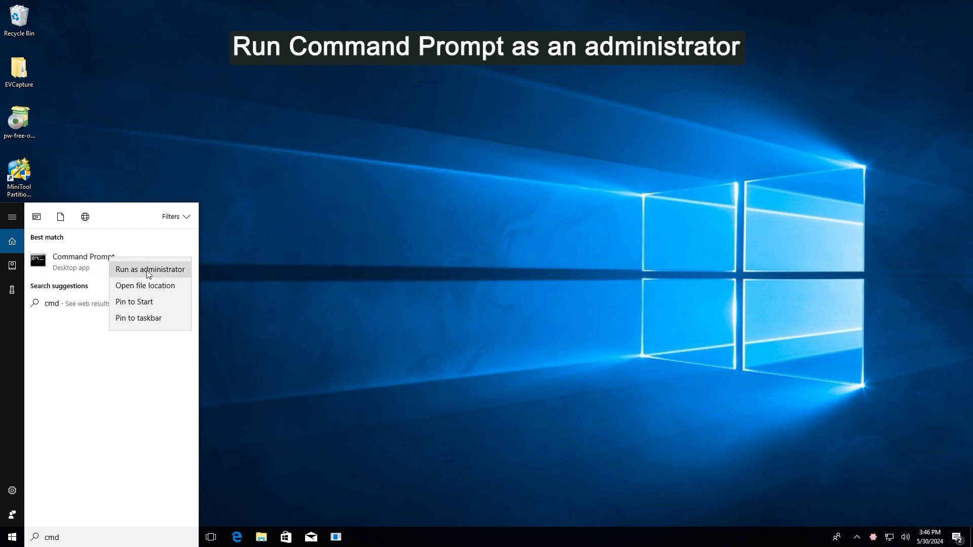
pyautogui.click(149, 274)
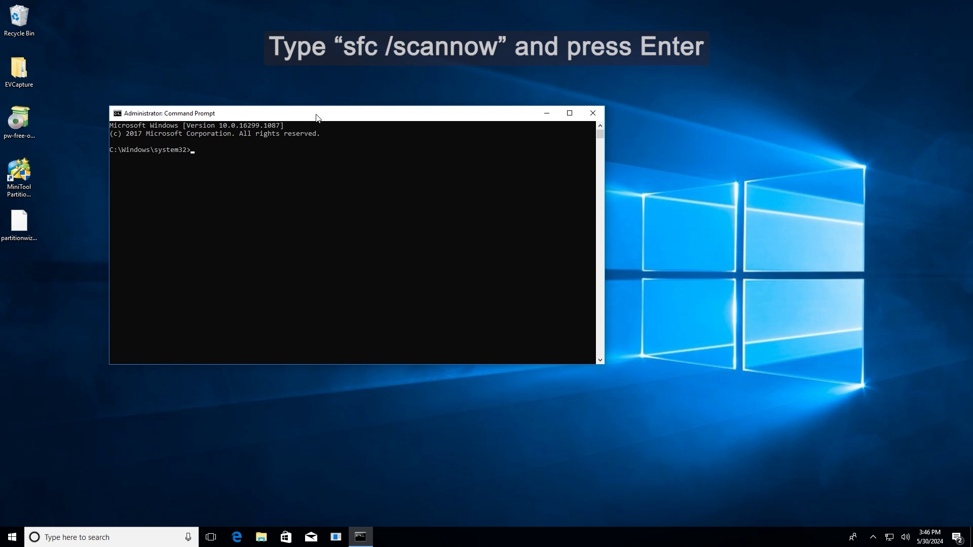
# - Run sfc /scannow, then DISM /Online /Cleanup-Image /RestoreHealth in the elevated prompt
pyautogui.moveTo(332, 119); pyautogui.dragTo(442, 141)
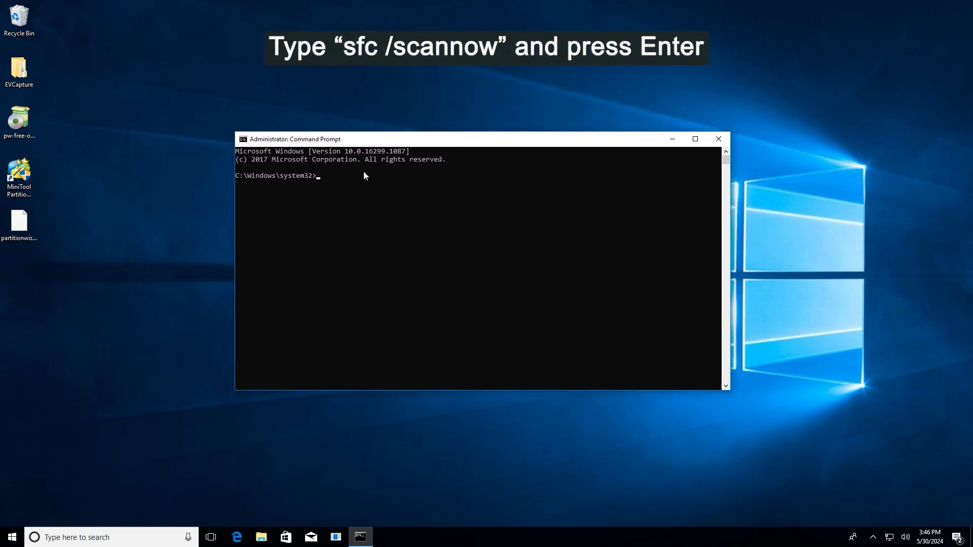
pyautogui.write('sfc /scannow')
pyautogui.press('Return')
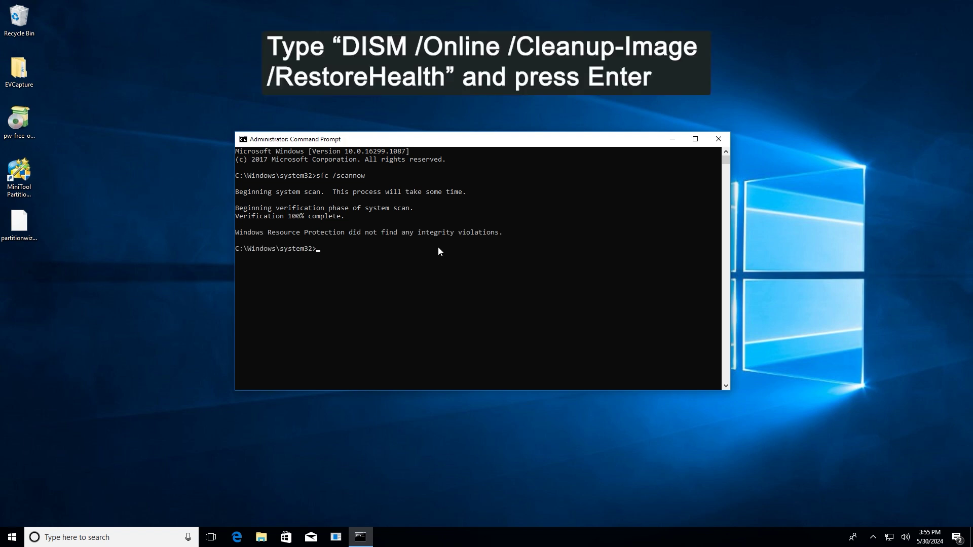
pyautogui.write('DISM /Online /Cleanup-Image /RestoreHealth')
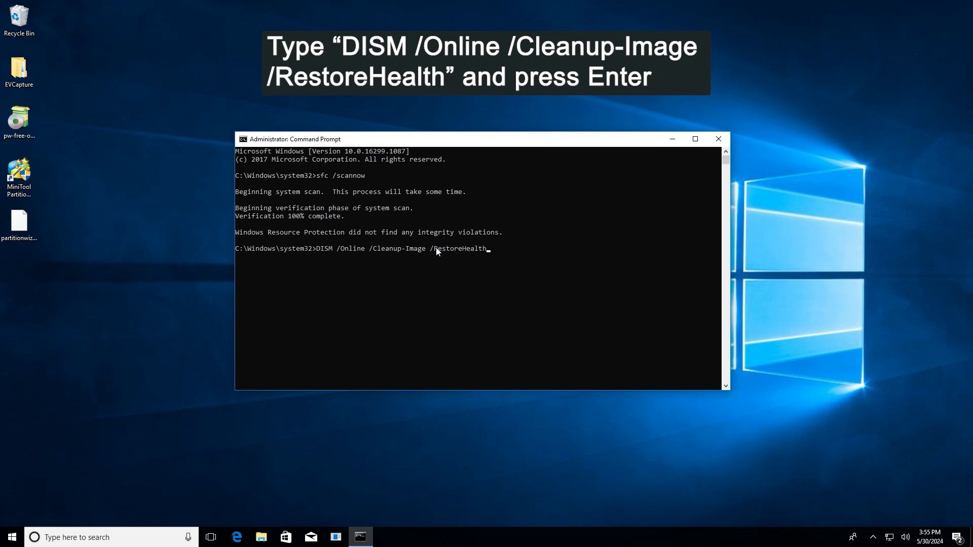
pyautogui.press('Return')
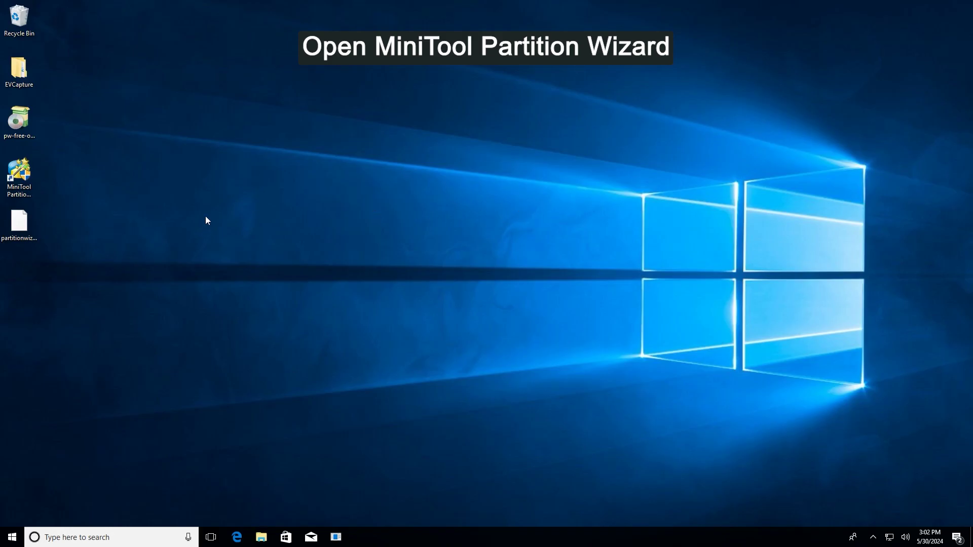
# - In MiniTool Partition Wizard, run Check File System on E: with Check & fix detected errors
pyautogui.doubleClick(19, 175)
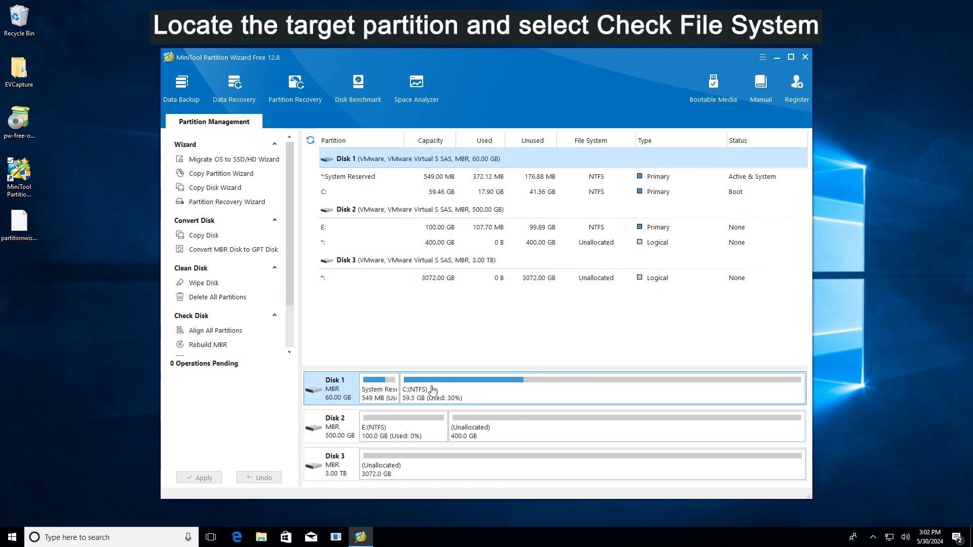
pyautogui.click(402, 428)
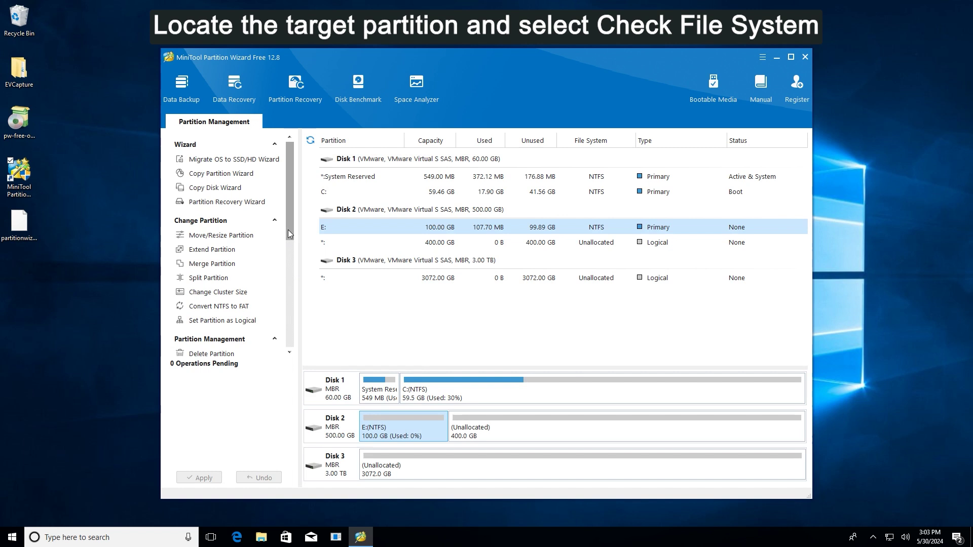
pyautogui.moveTo(288, 230); pyautogui.dragTo(299, 341)
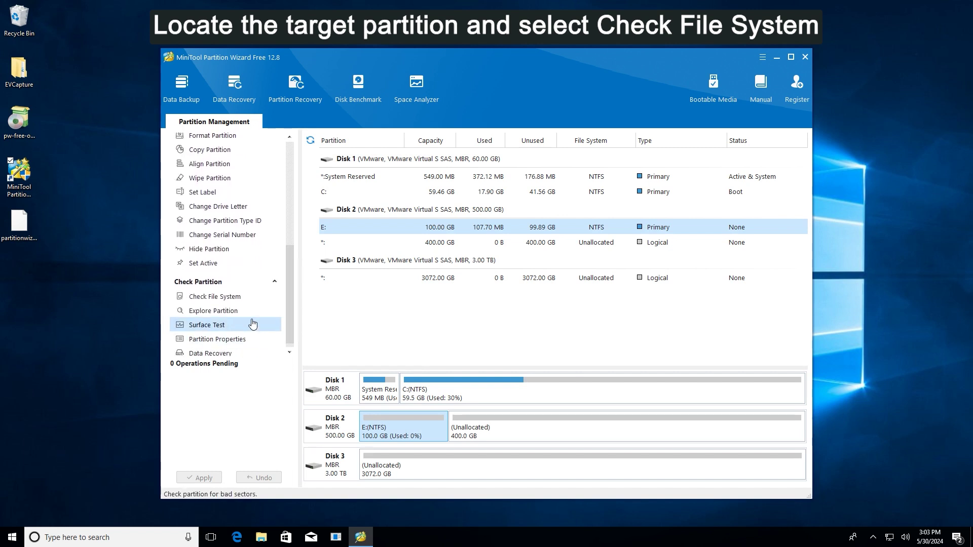
pyautogui.click(247, 302)
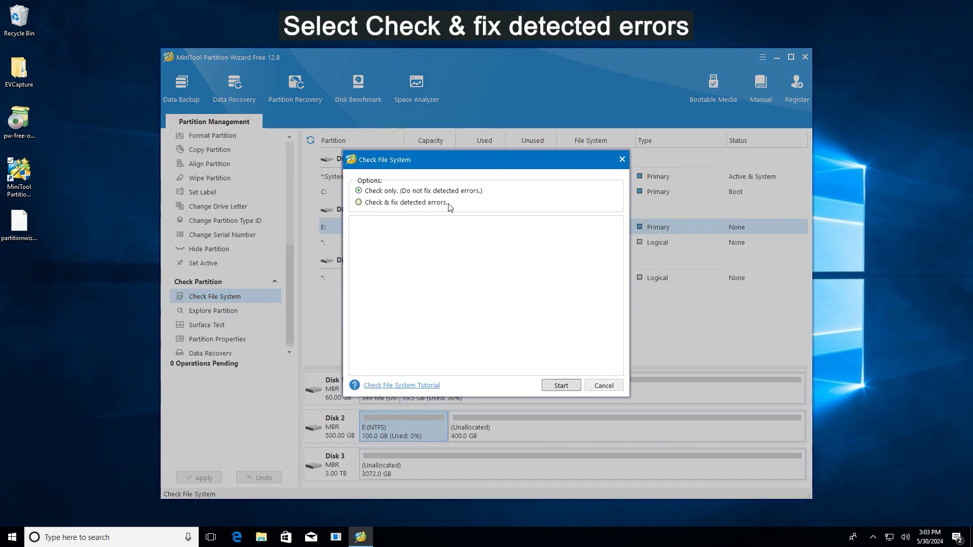
pyautogui.click(359, 202)
pyautogui.click(551, 388)
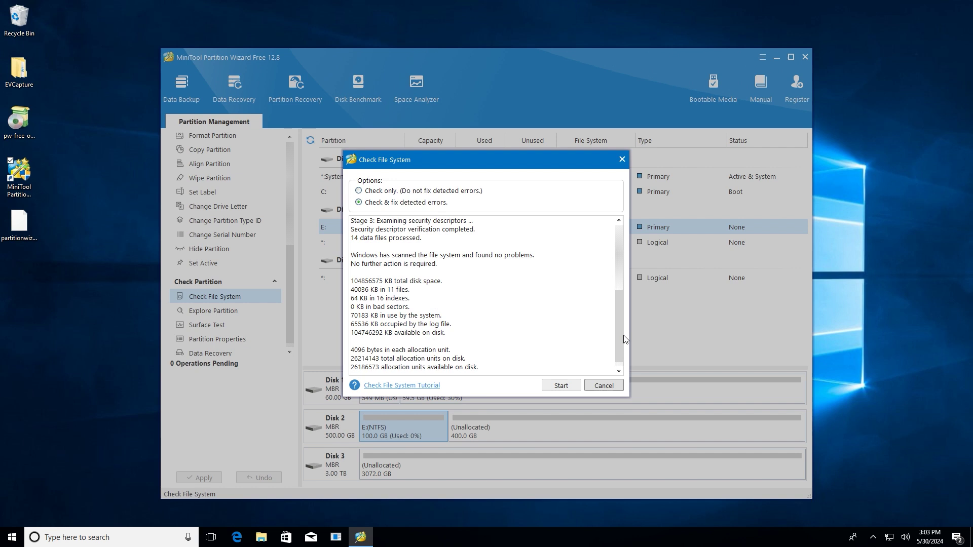
pyautogui.moveTo(622, 336)
pyautogui.mouseDown()
pyautogui.moveTo(619, 291)
pyautogui.moveTo(616, 351)
pyautogui.mouseUp()
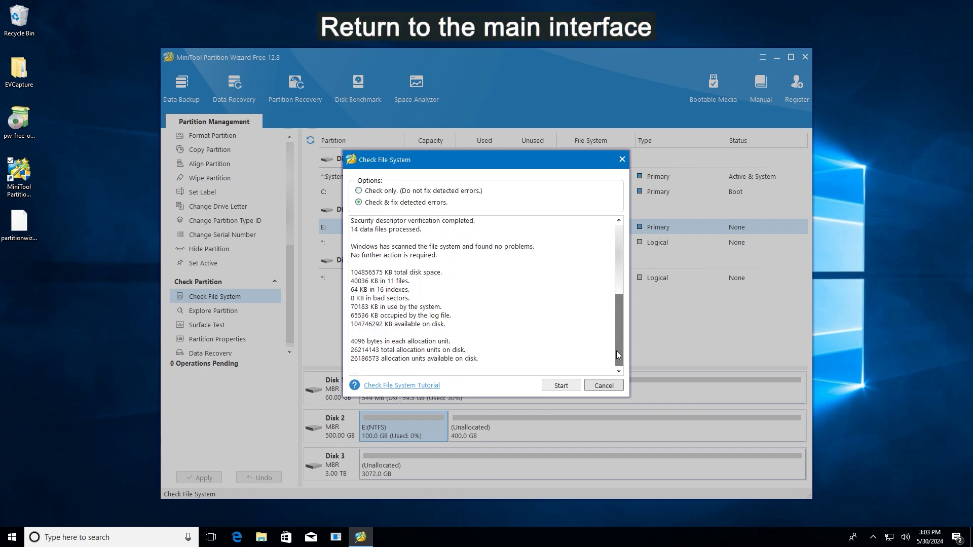
# - Close the finished check and start a Surface Test on partition E:
pyautogui.click(622, 160)
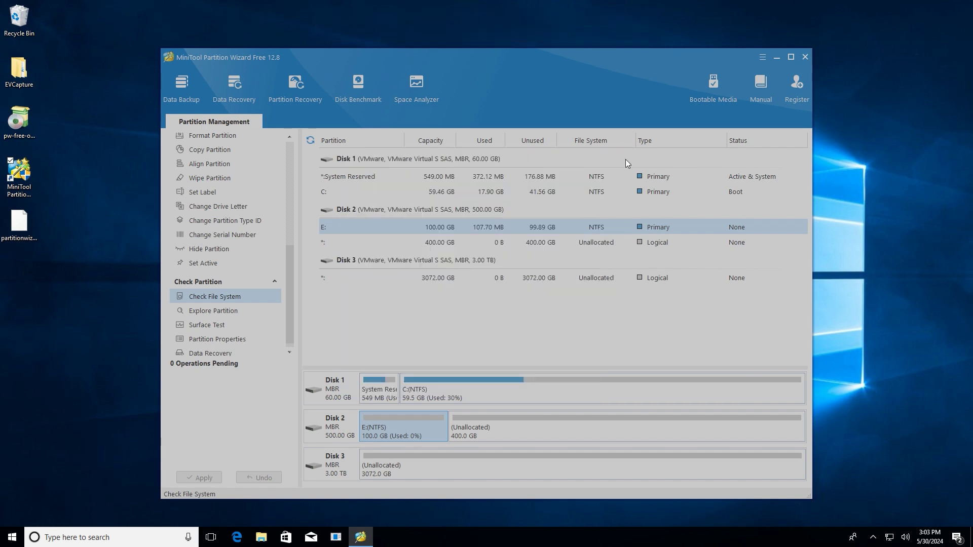
pyautogui.rightClick(405, 433)
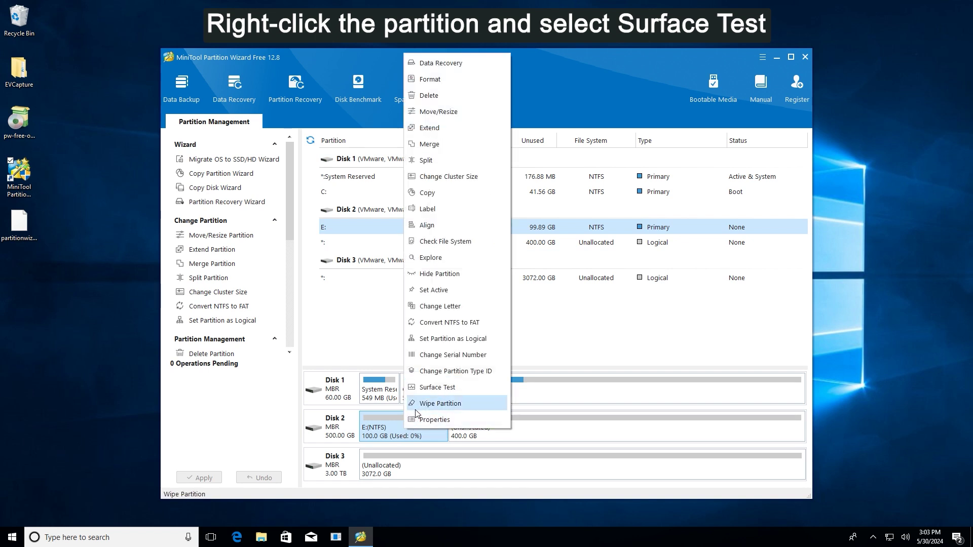
pyautogui.click(460, 392)
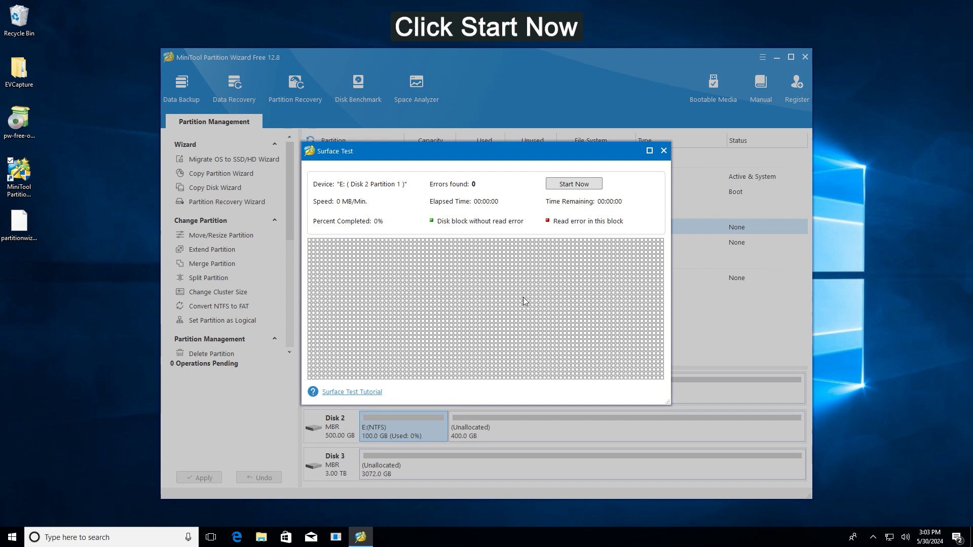
pyautogui.click(580, 185)
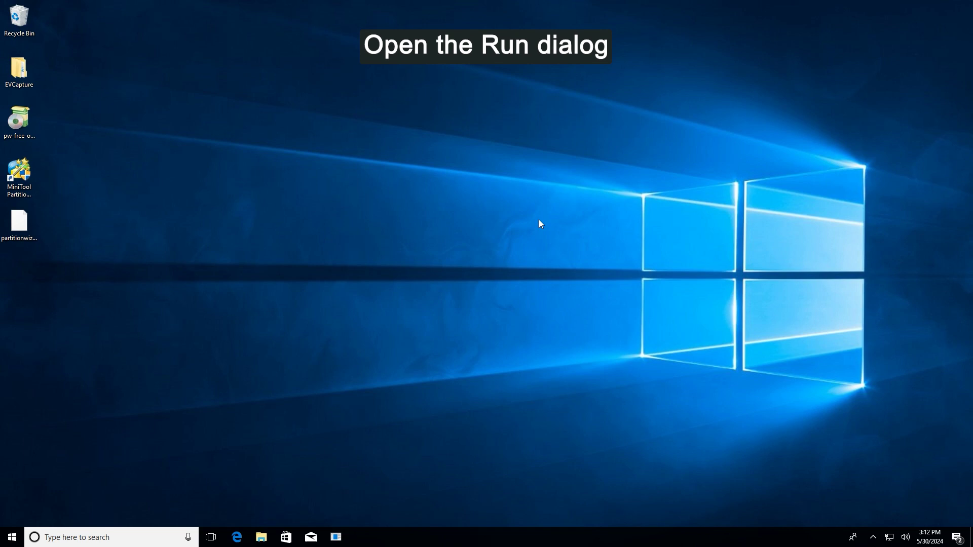
# - Open Registry Editor by running regedit from the Run dialog
pyautogui.press('super+r')
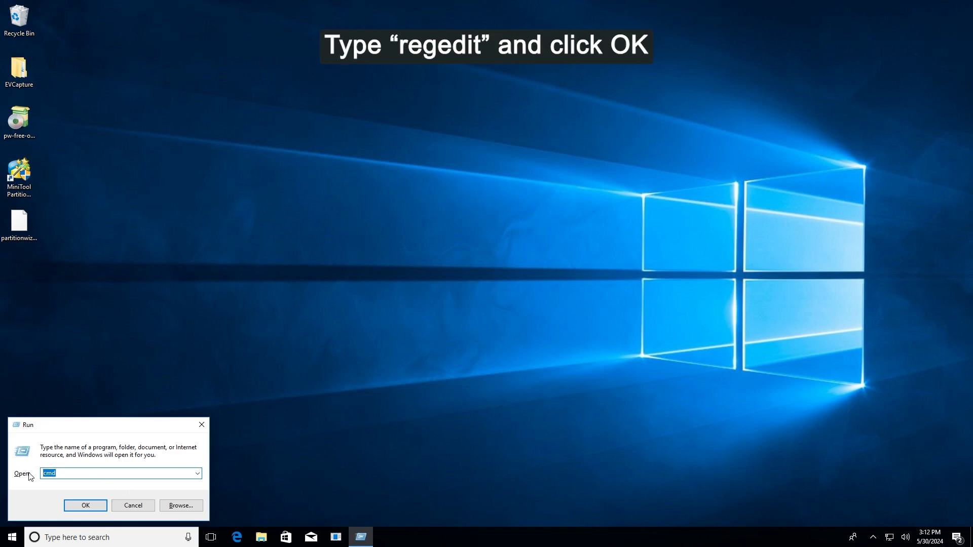
pyautogui.write('reged')
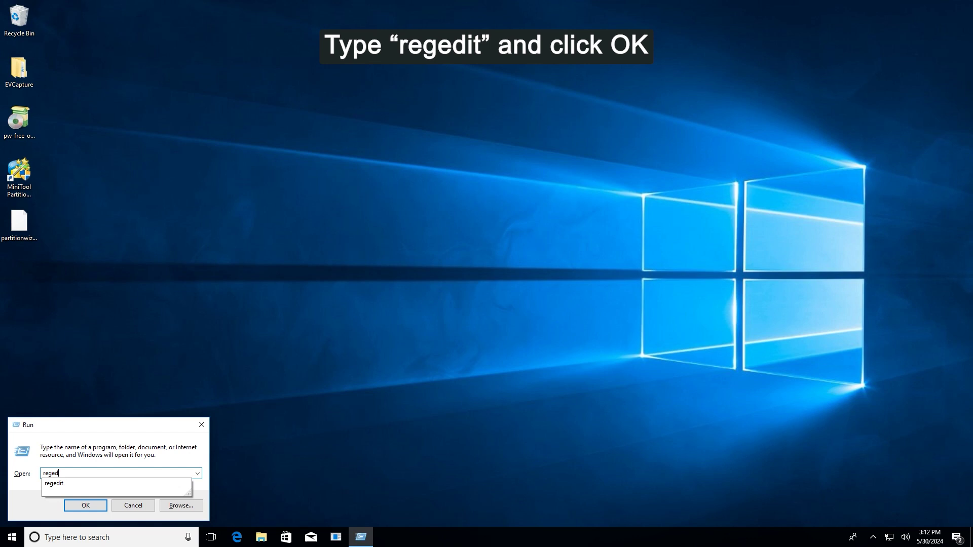
pyautogui.write('it')
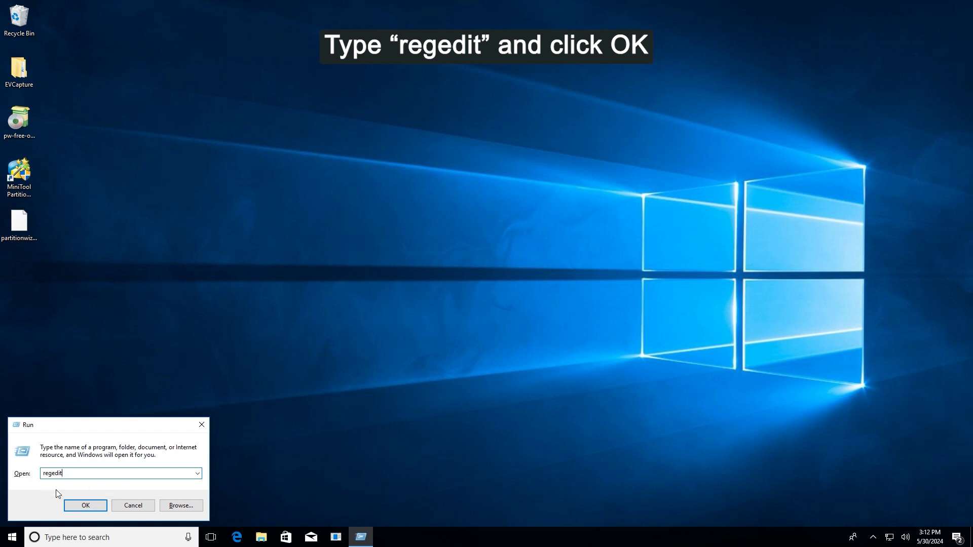
pyautogui.click(77, 504)
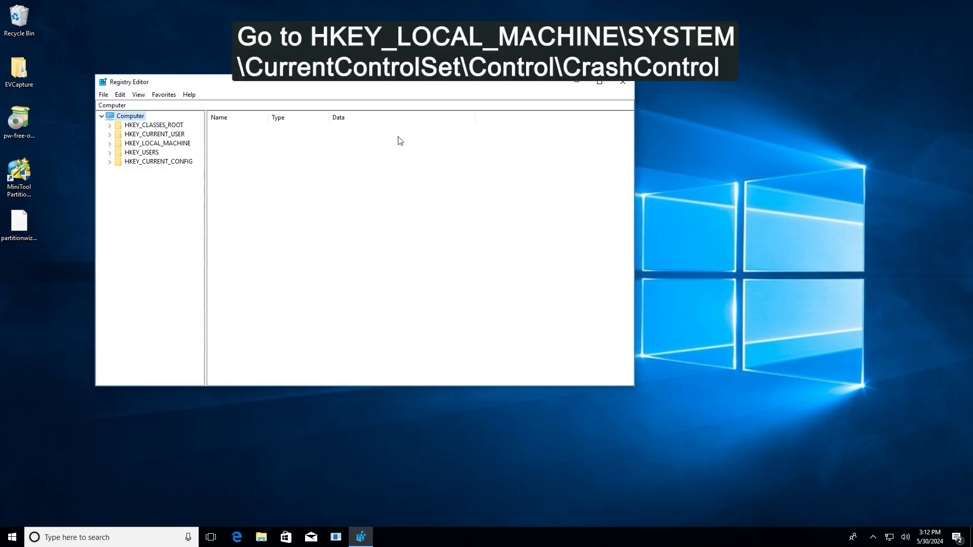
# - Go to HKEY_LOCAL_MACHINE\SYSTEM\CurrentControlSet\Control\CrashControl and open the values pane's New menu
pyautogui.moveTo(376, 84); pyautogui.dragTo(493, 114)
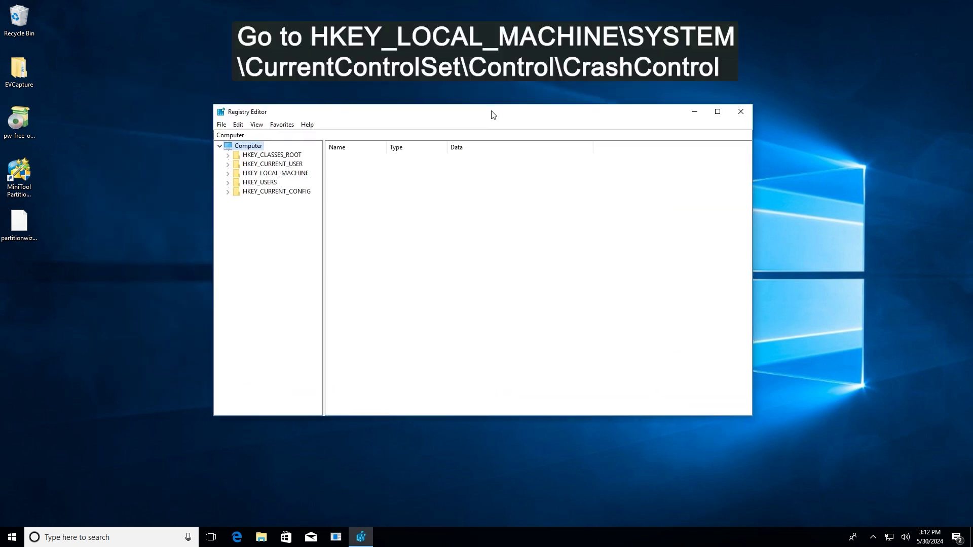
pyautogui.click(228, 173)
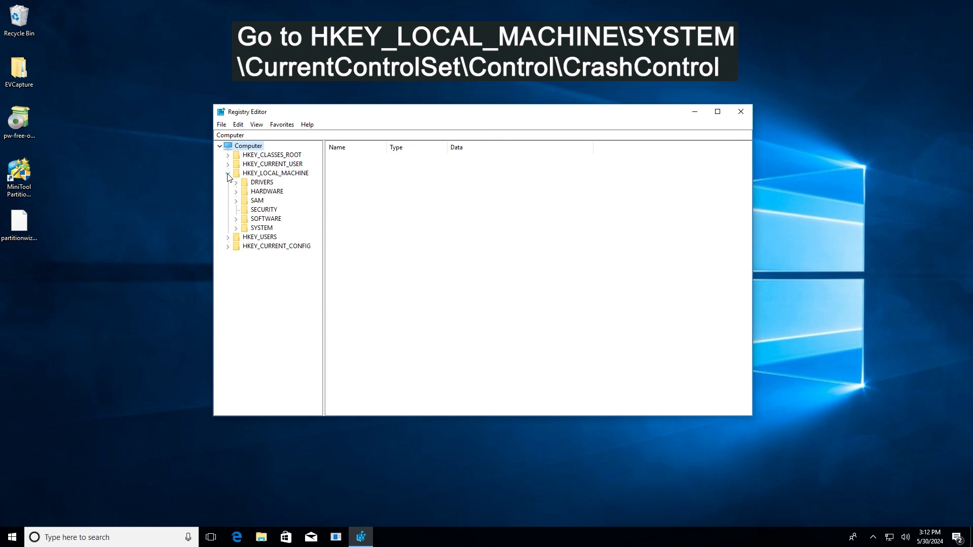
pyautogui.click(236, 228)
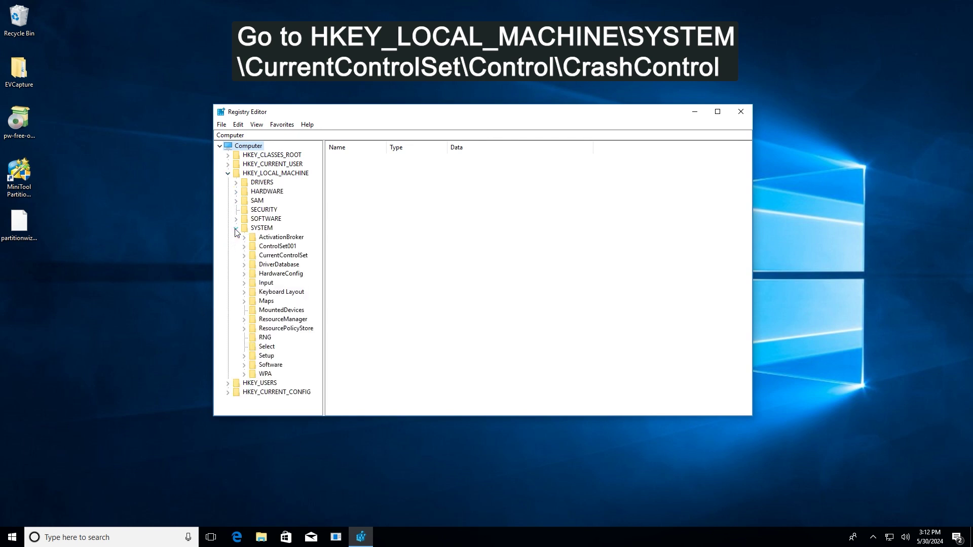
pyautogui.click(244, 257)
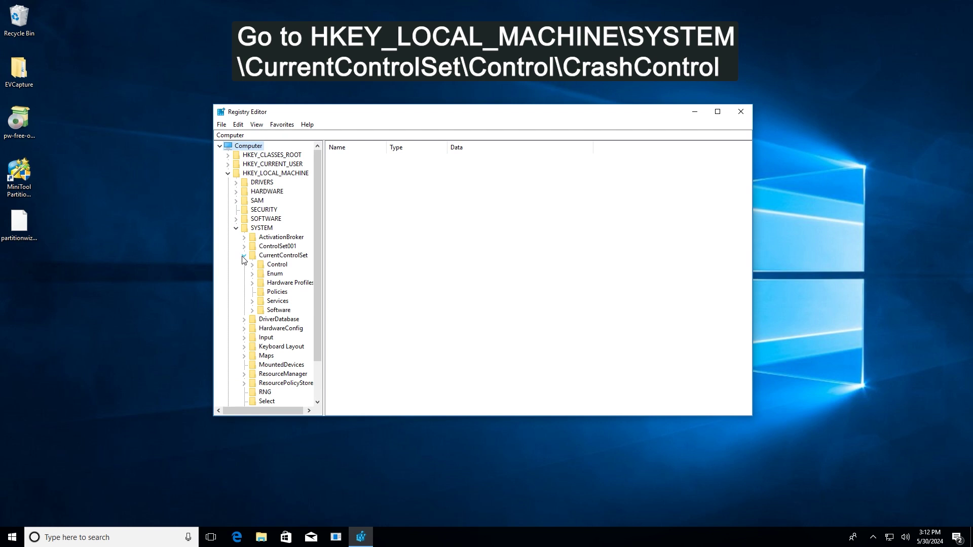
pyautogui.click(252, 265)
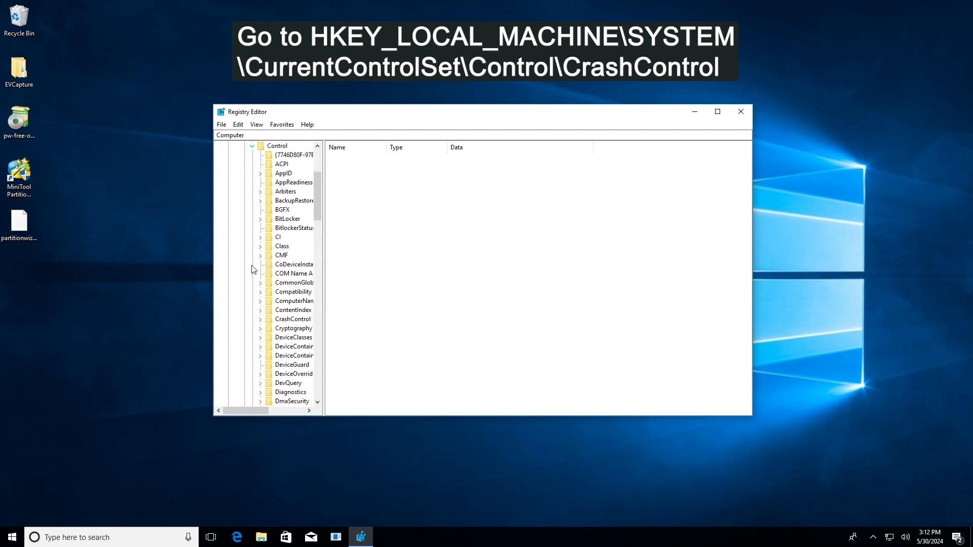
pyautogui.scroll(-1, 260, 271)
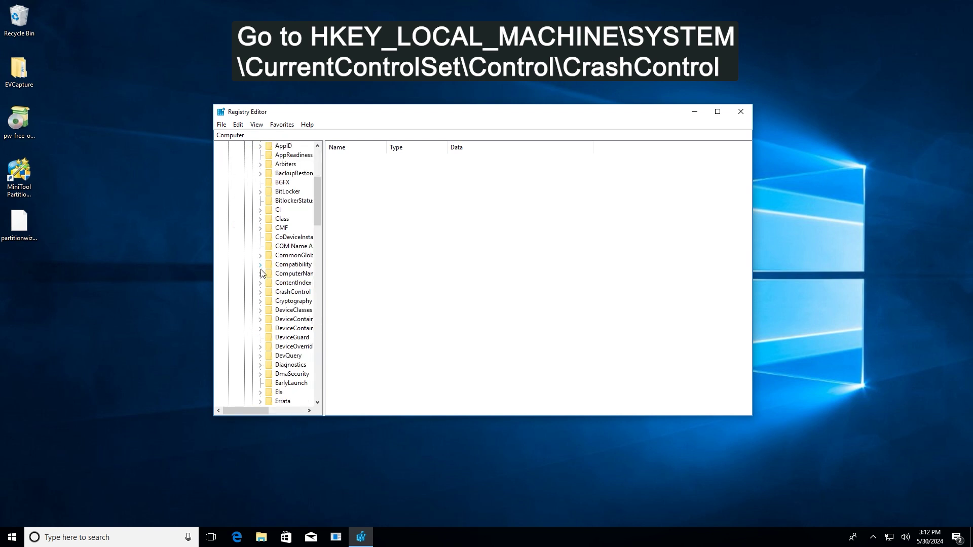
pyautogui.click(294, 293)
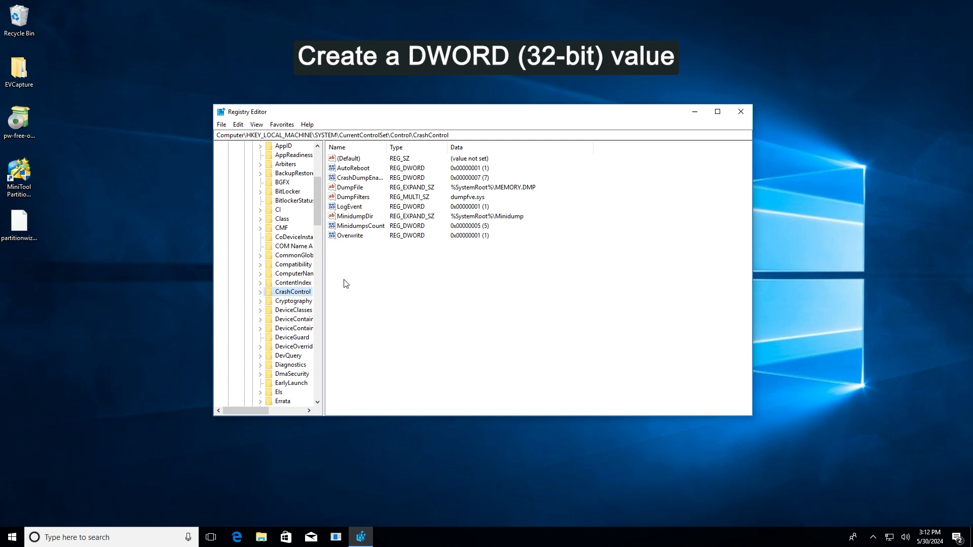
pyautogui.rightClick(508, 263)
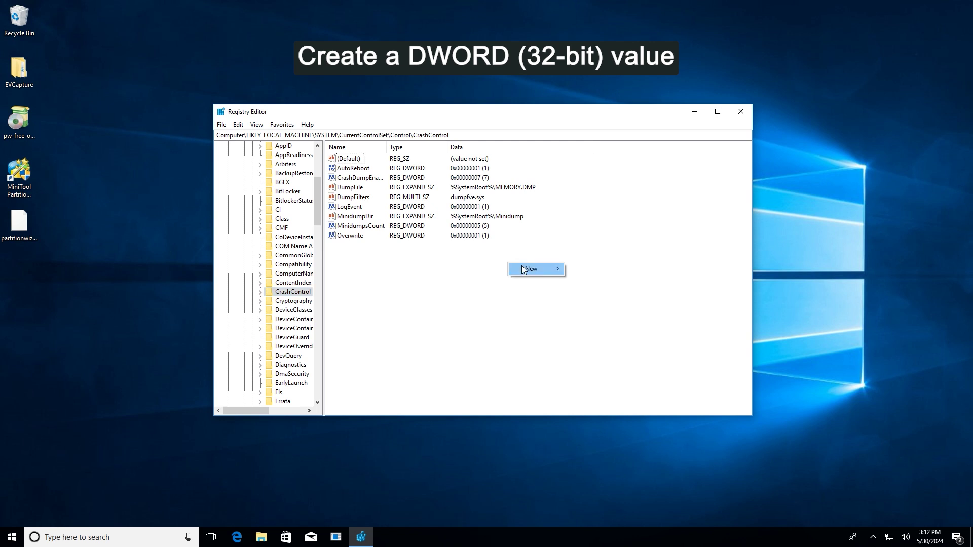
pyautogui.moveTo(523, 267)
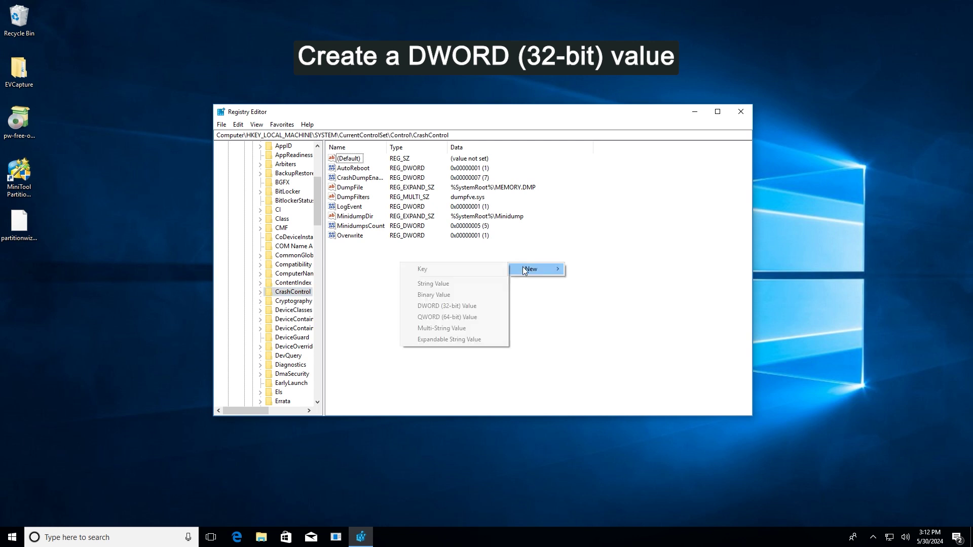
# - Create a DWORD (32-bit) value in CrashControl named DisplayParameters
pyautogui.click(485, 305)
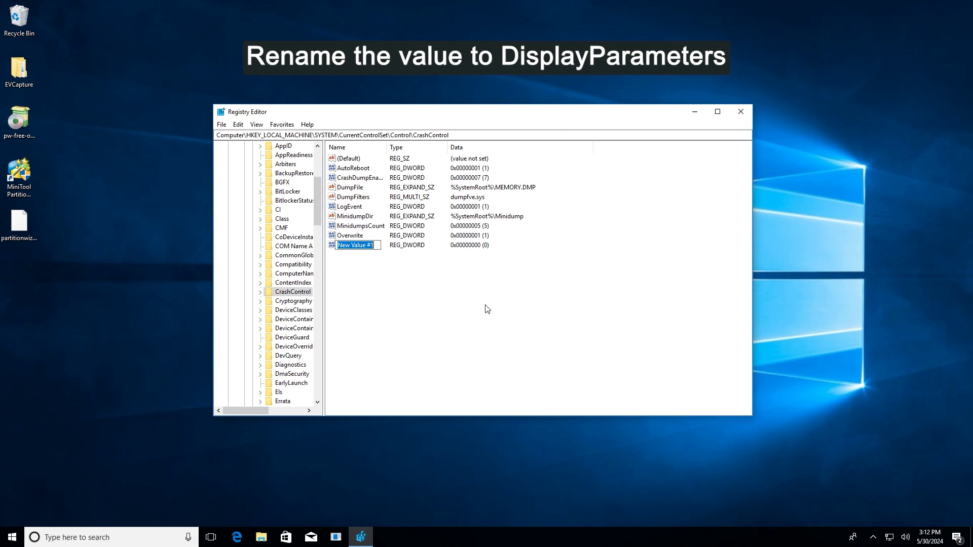
pyautogui.click(375, 246)
pyautogui.moveTo(375, 245); pyautogui.dragTo(332, 248)
pyautogui.write('DisplayParameters')
pyautogui.press('Return')
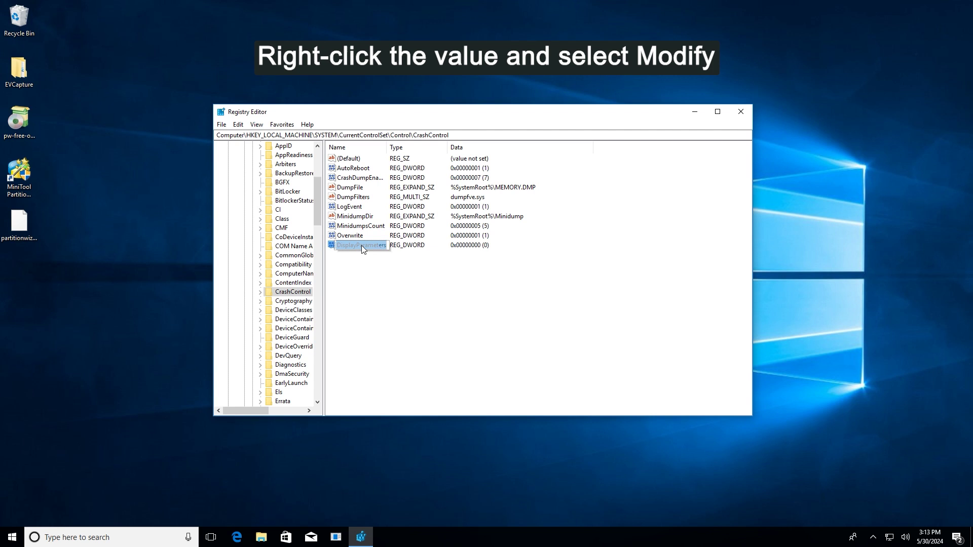
# - Change the DisplayParameters value data from 0 to 1
pyautogui.rightClick(363, 249)
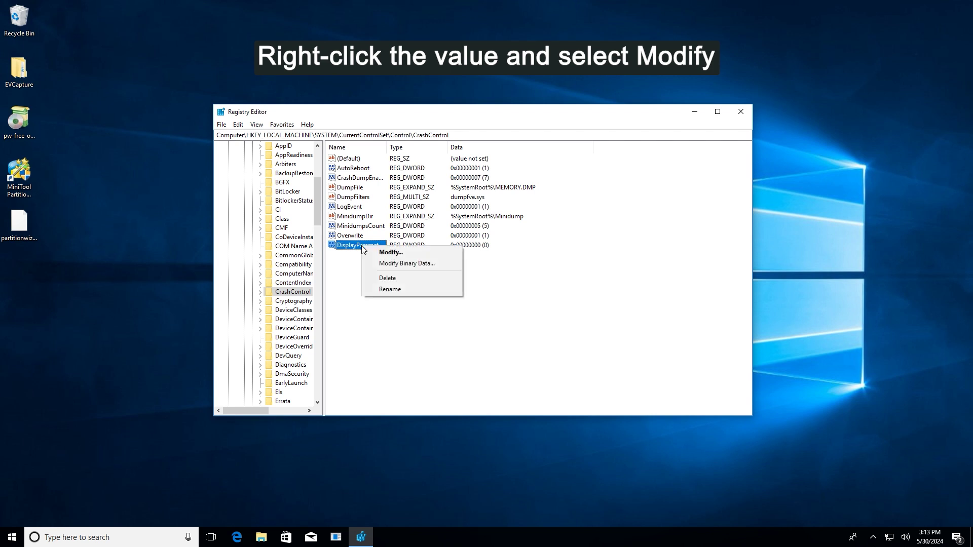
pyautogui.click(390, 253)
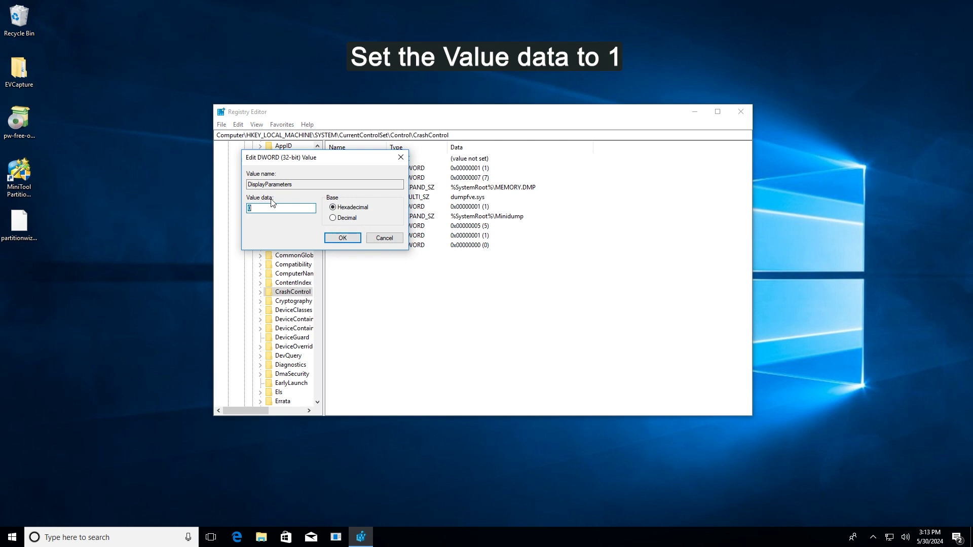
pyautogui.click(258, 209)
pyautogui.press('BackSpace')
pyautogui.write('1')
pyautogui.click(333, 240)
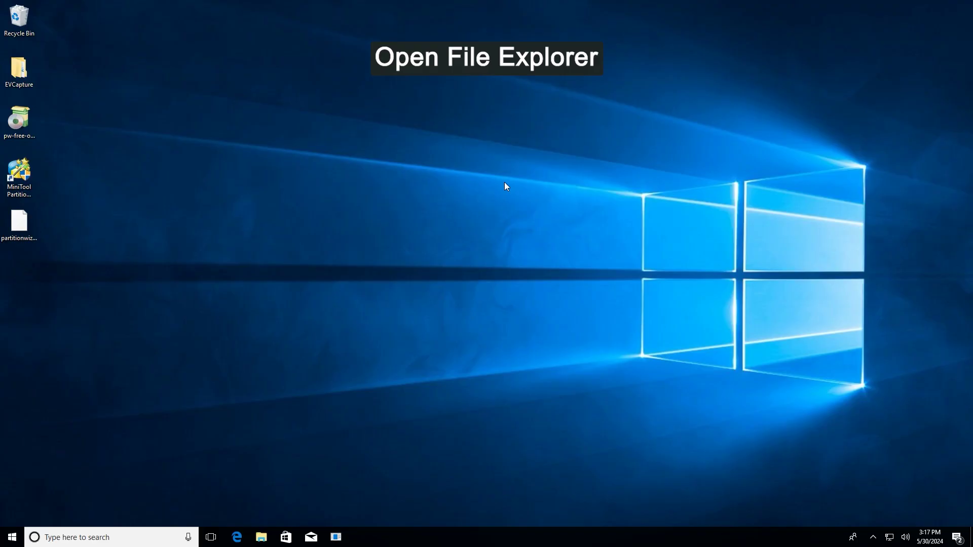
# - Open This PC's Properties from File Explorer to reach the System page
pyautogui.press('super+e')
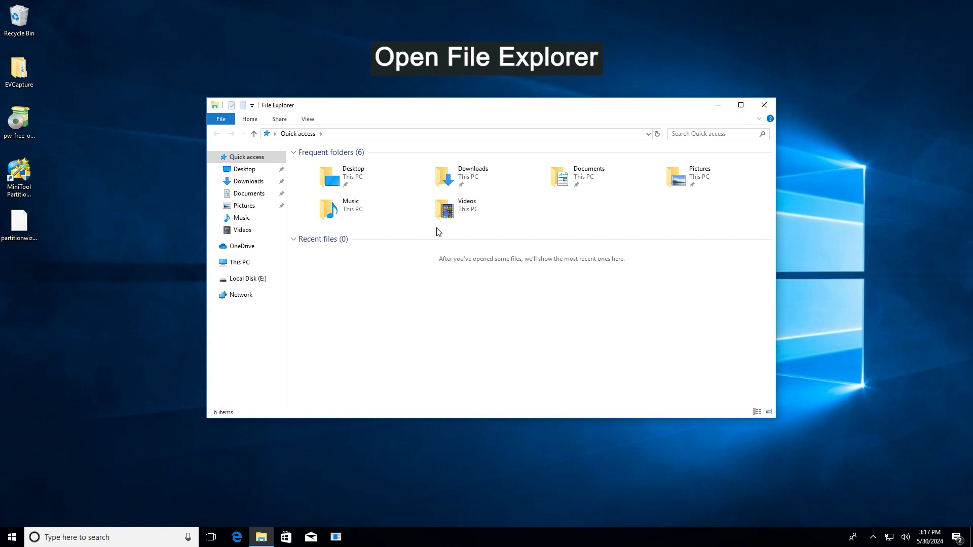
pyautogui.rightClick(253, 263)
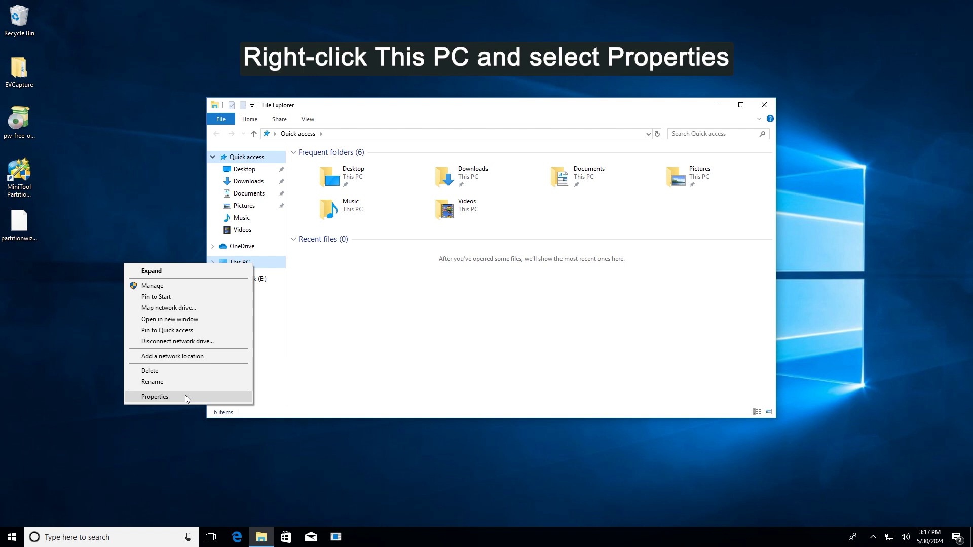
pyautogui.click(154, 397)
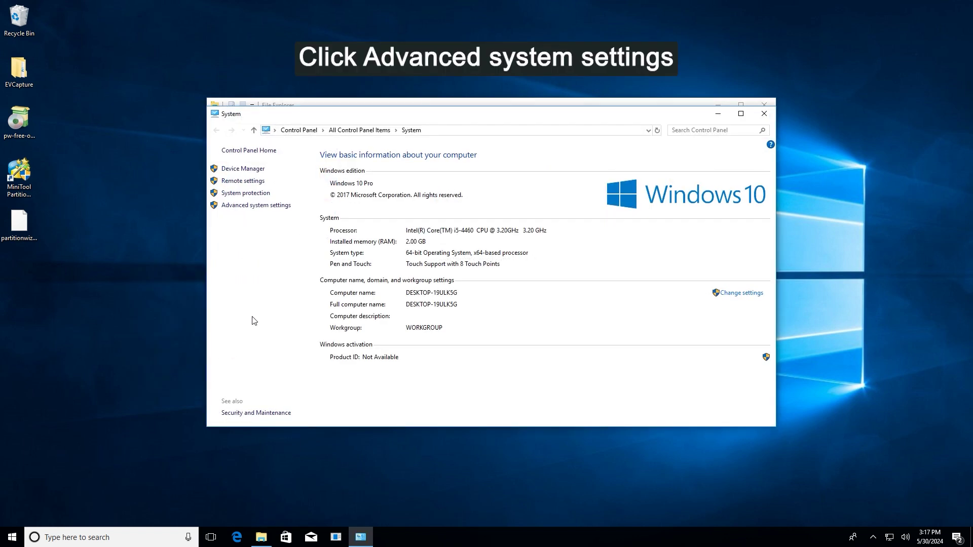
# - Uncheck Automatically restart in Startup and Recovery under Advanced system settings
pyautogui.click(280, 207)
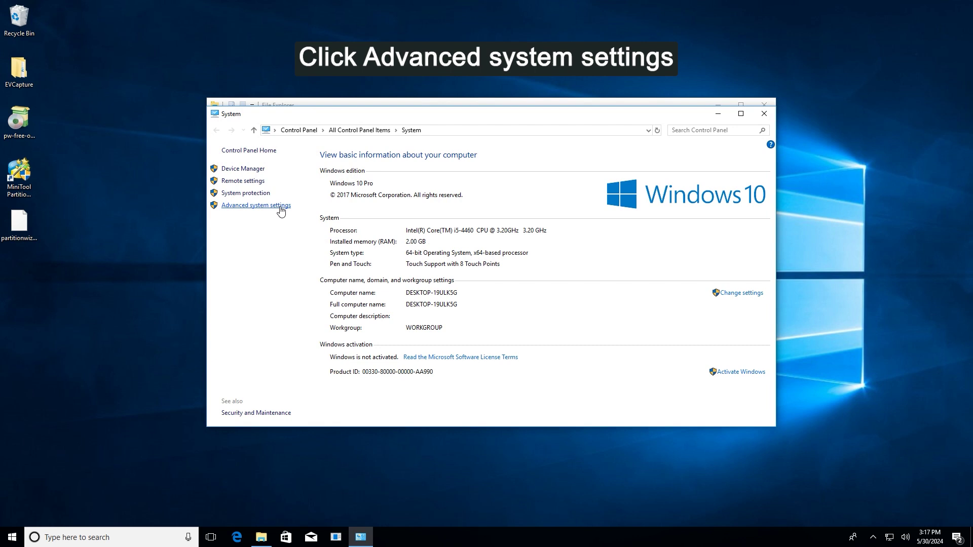
pyautogui.moveTo(255, 90); pyautogui.dragTo(542, 163)
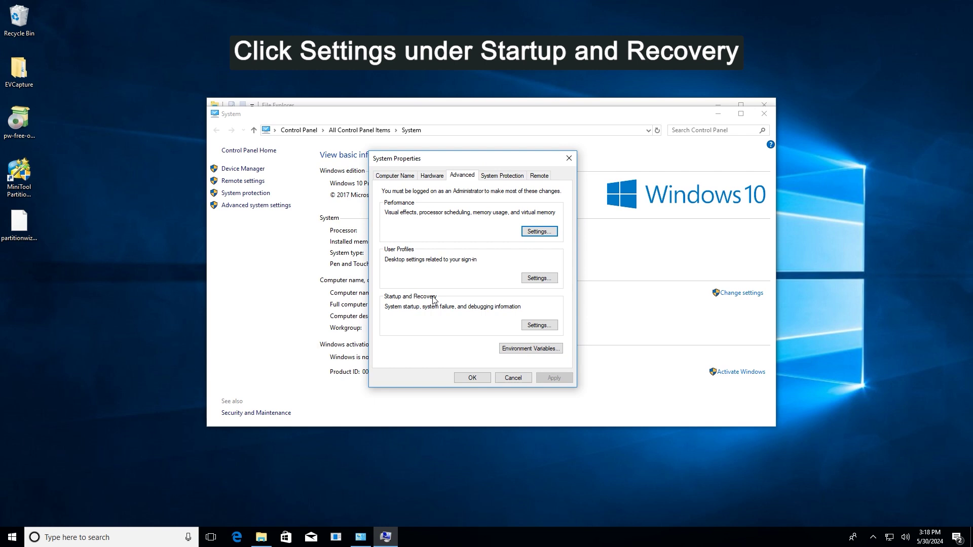
pyautogui.click(554, 327)
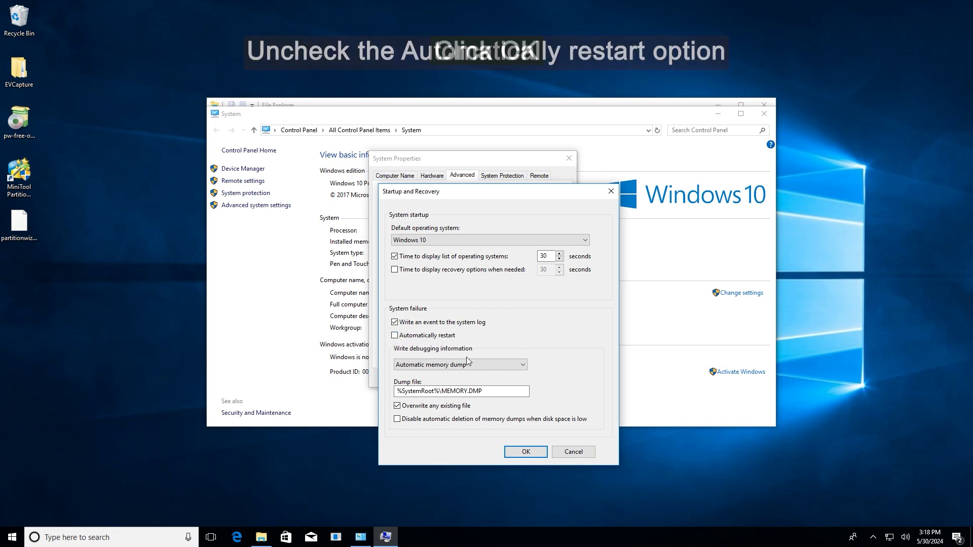
pyautogui.click(516, 449)
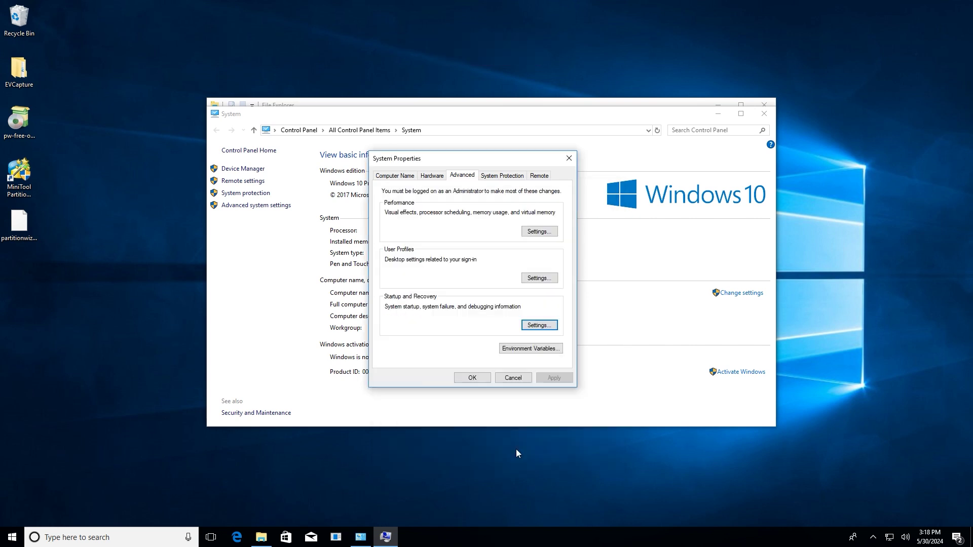